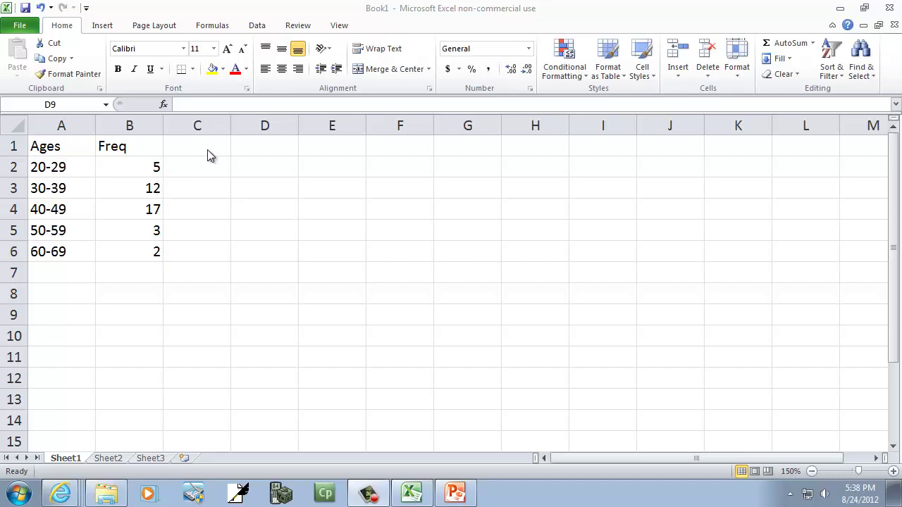
Enter the heading Midpoints in cell C1
left_click(207, 149)
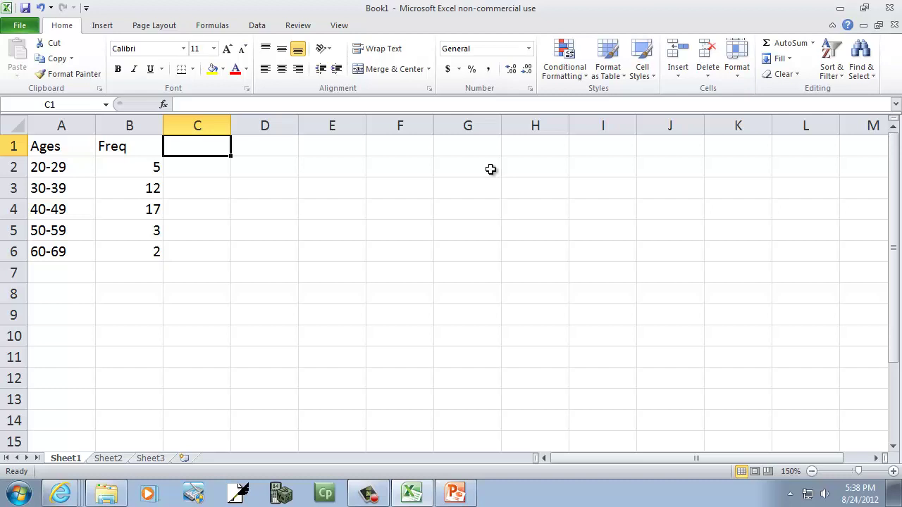
type("Midp")
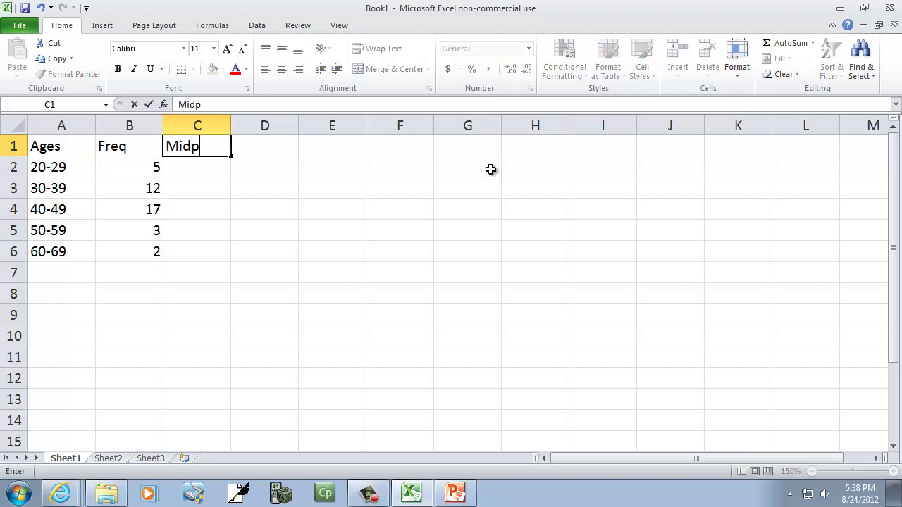
type("oints")
key("Return")
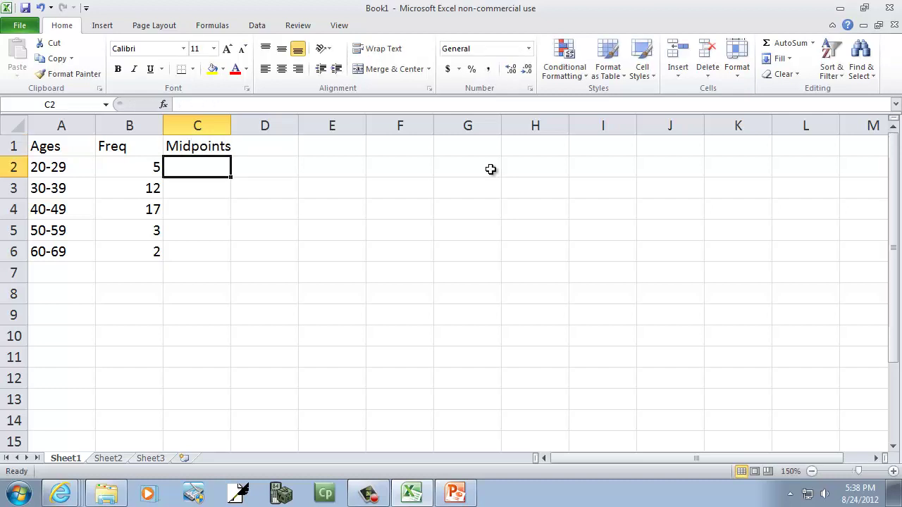
Review the 20-29 and 30-39 age ranges, then return to cell C2
type("=")
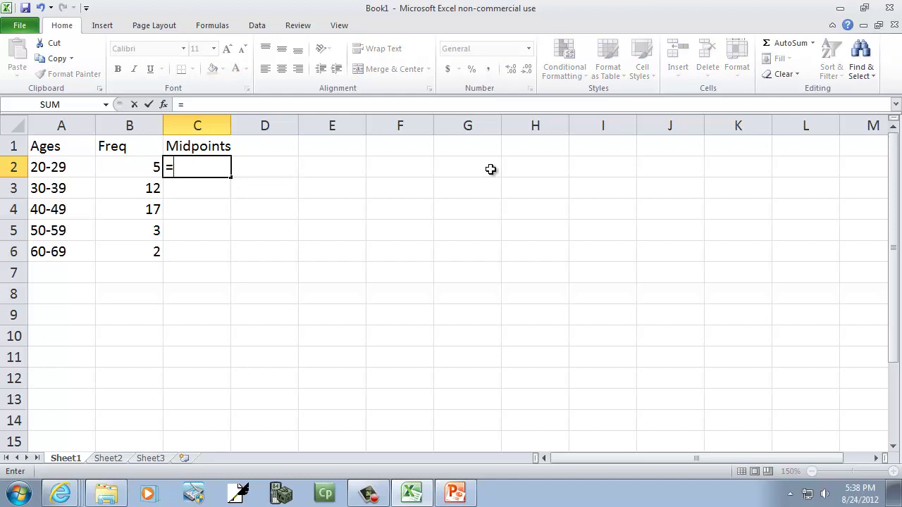
key("BackSpace")
key("Left")
key("Left")
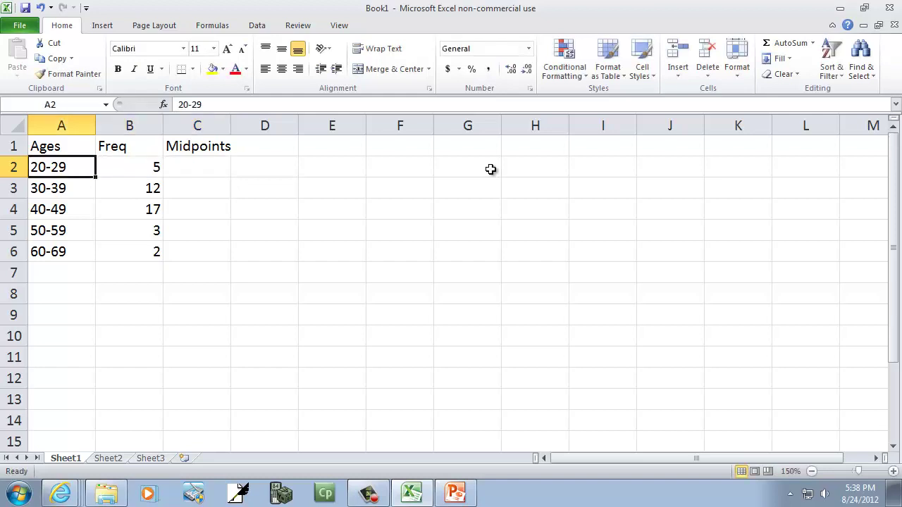
key("Down")
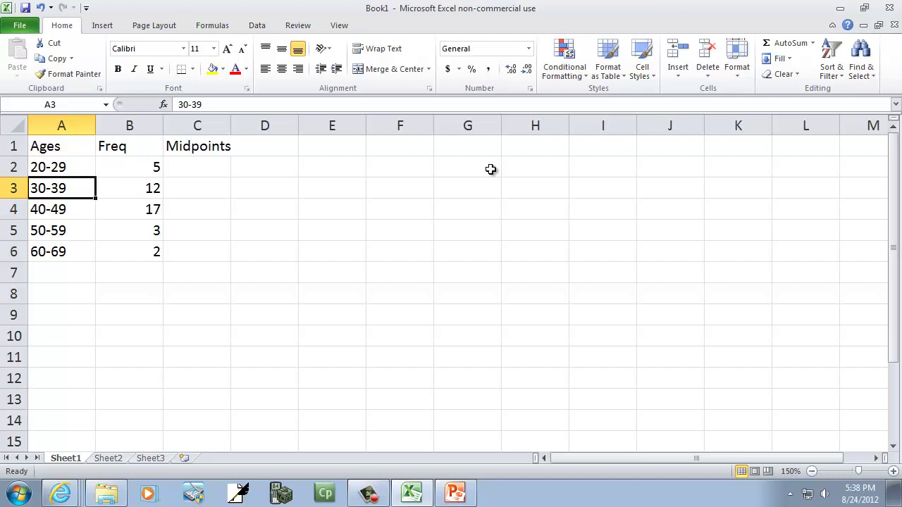
key("Up")
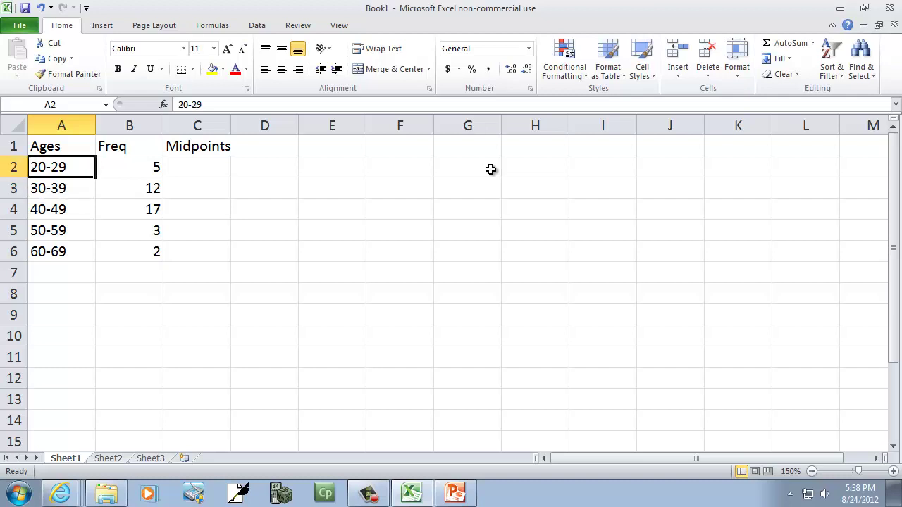
key("Down")
key("Right")
key("Right")
key("Up")
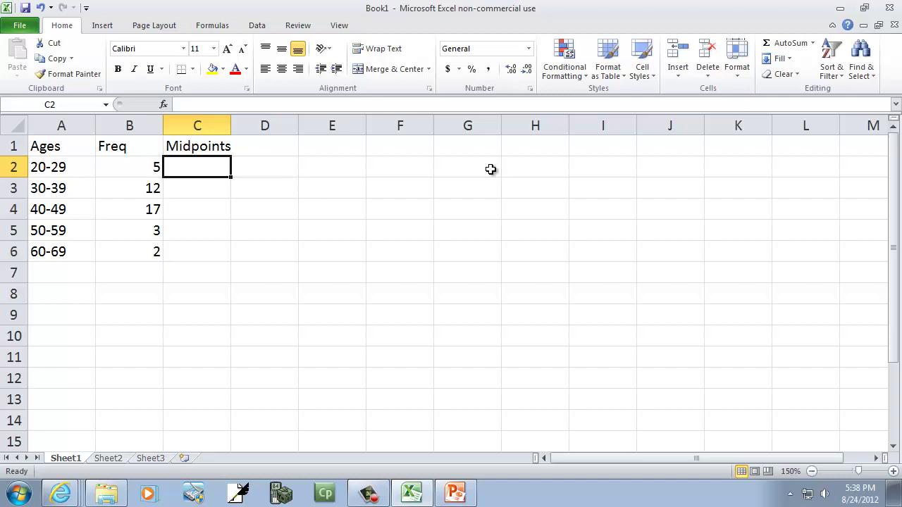
Enter the formula =(20+30)/2 in C2 to get the first midpoint, 25
type("=")
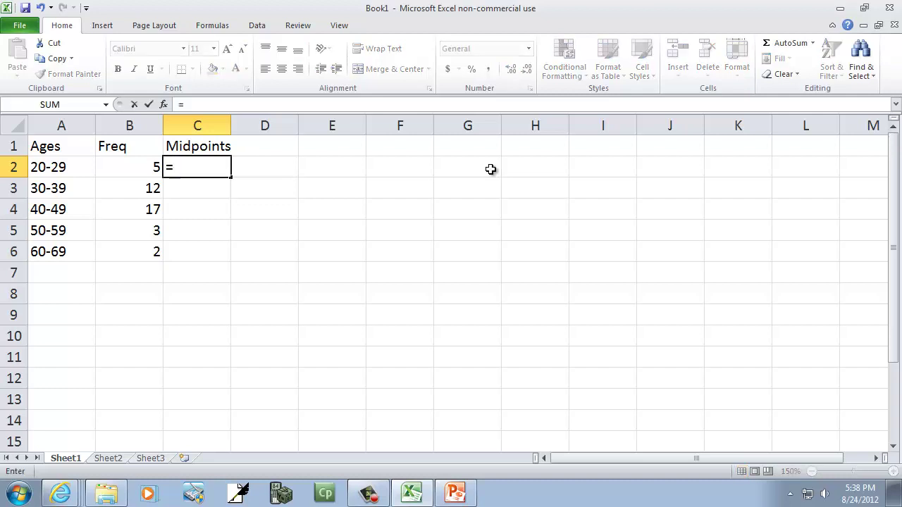
type("(20+30")
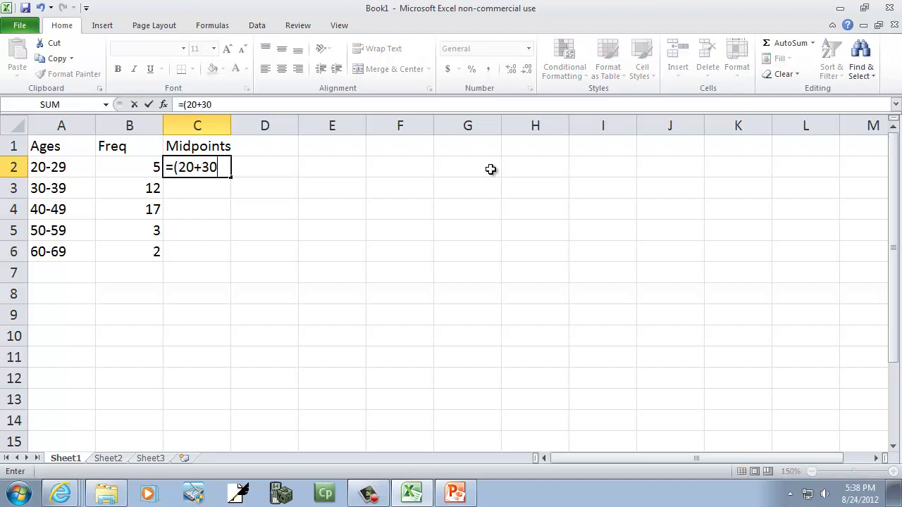
type(")/2")
key("Return")
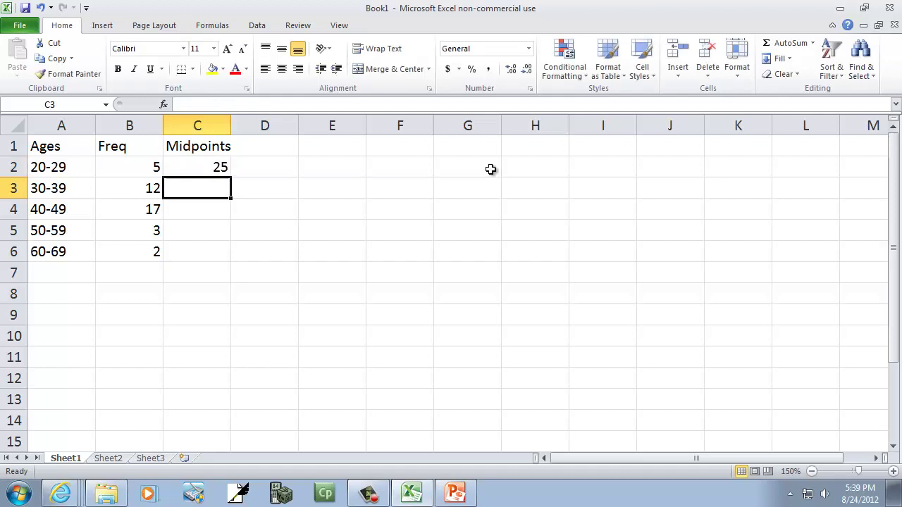
key("Left")
key("Left")
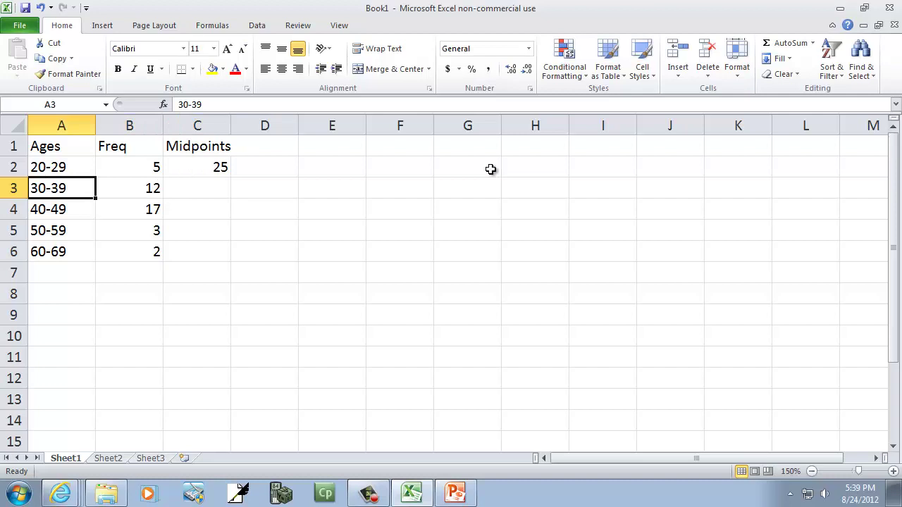
key("Right")
key("Right")
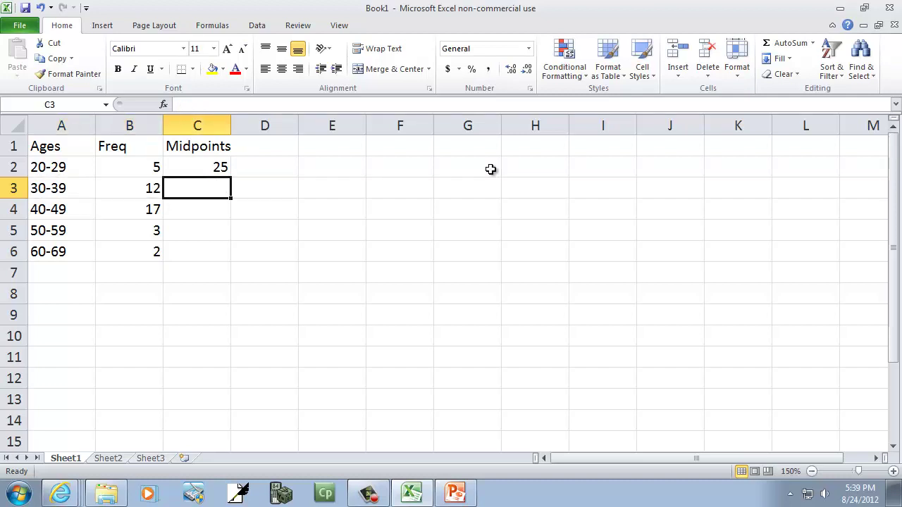
Fill C3:C6 with the midpoints 35, 45, 55 and 65
type("35")
key("Return")
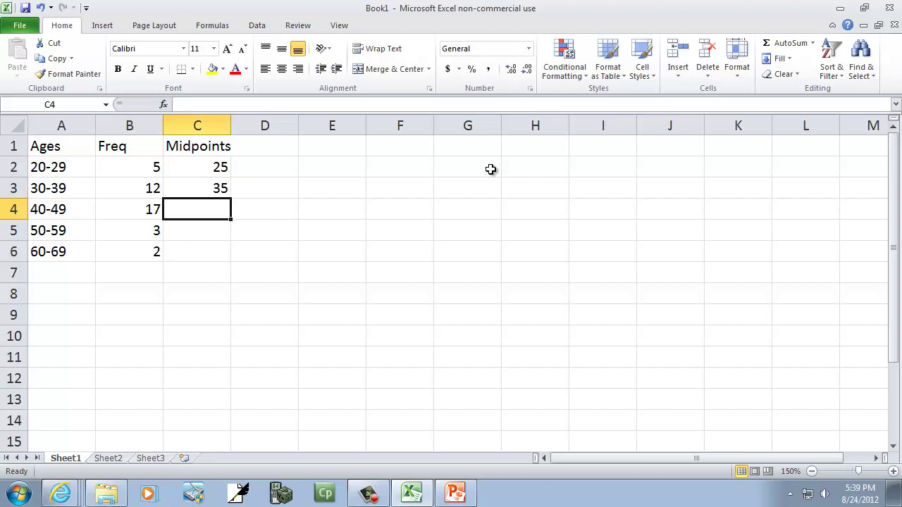
type("45")
key("Return")
type("55")
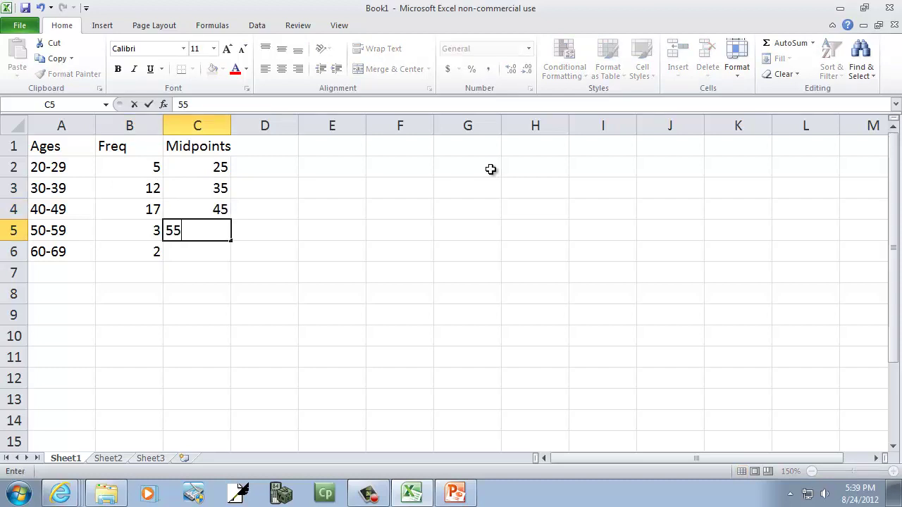
key("Return")
type("65")
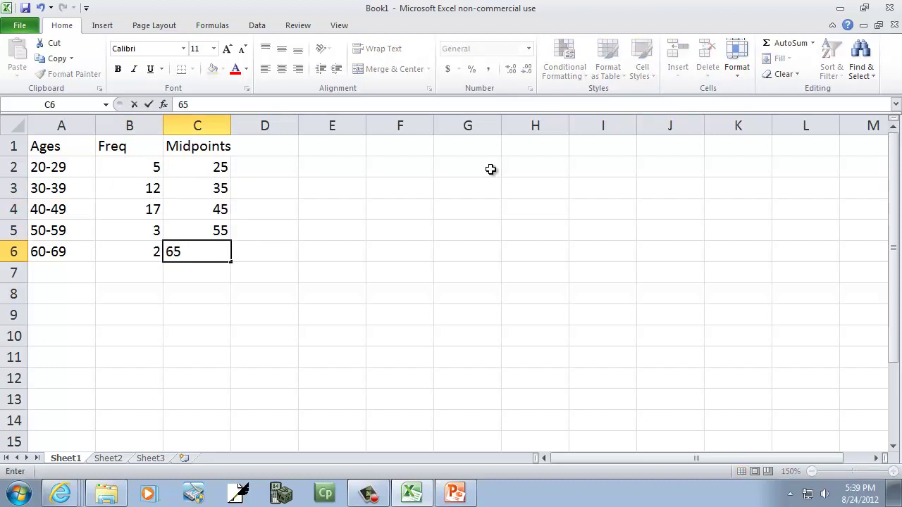
key("Tab")
Head column D 'Freq' and enter frequencies 5, 12, 17, 3 and 2 in D2:D6
key("Up")
key("Up")
key("Up")
key("Up")
key("Up")
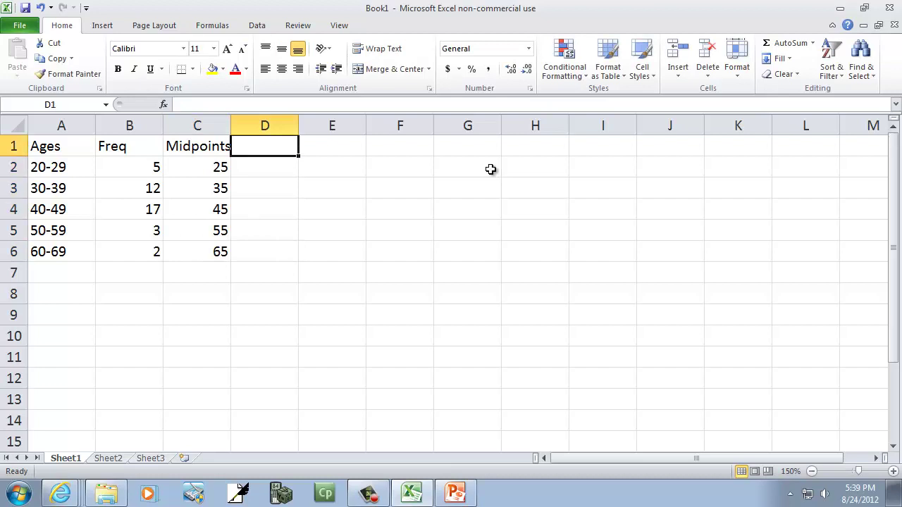
type("Freq")
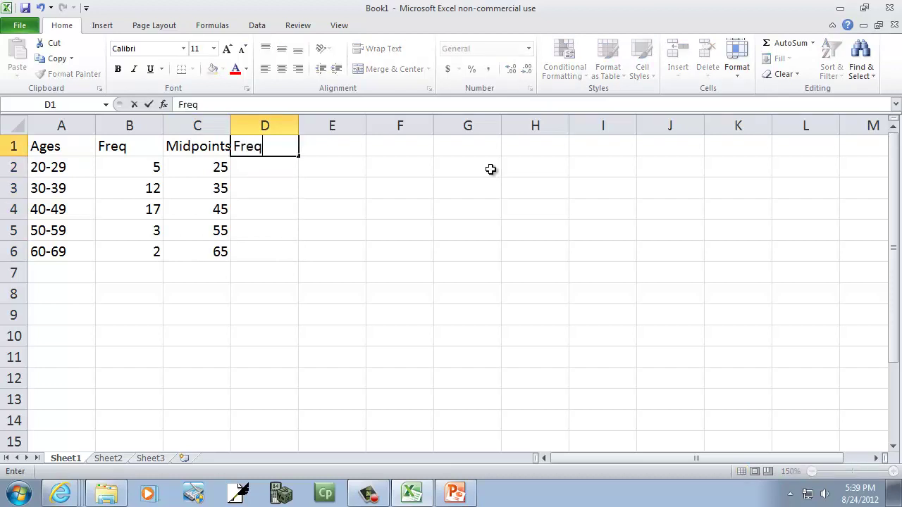
key("Return")
type("5")
key("Return")
type("12")
key("Return")
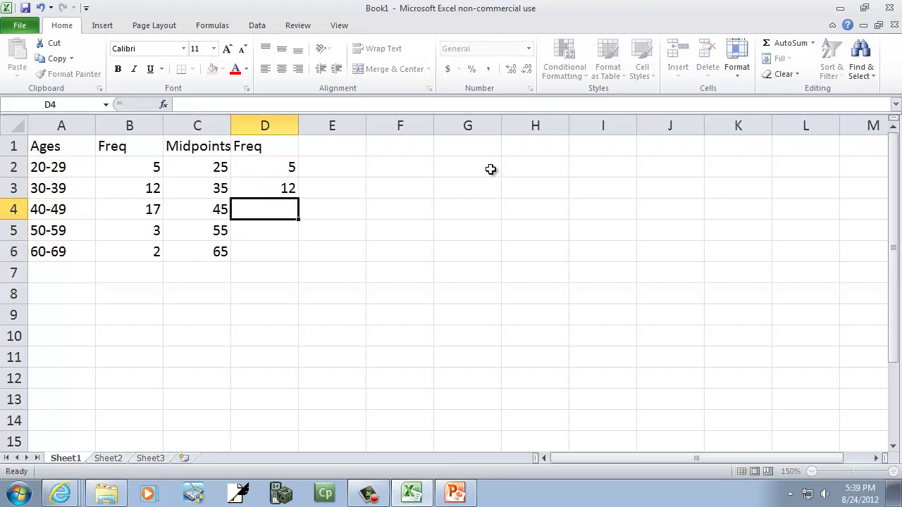
type("17")
key("Return")
type("3")
key("Return")
type("2")
key("Return")
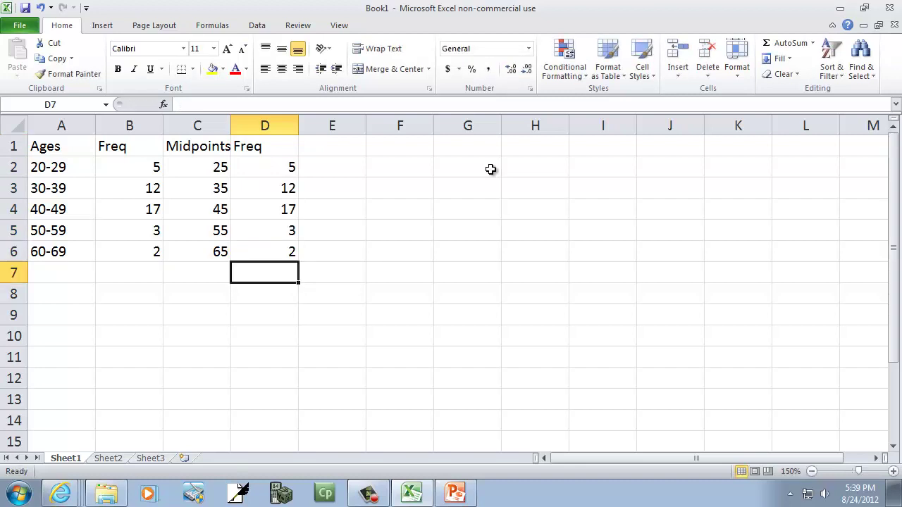
Insert a blank column at C, shifting Midpoints and Freq into columns D and E
left_click(193, 124)
right_click(195, 132)
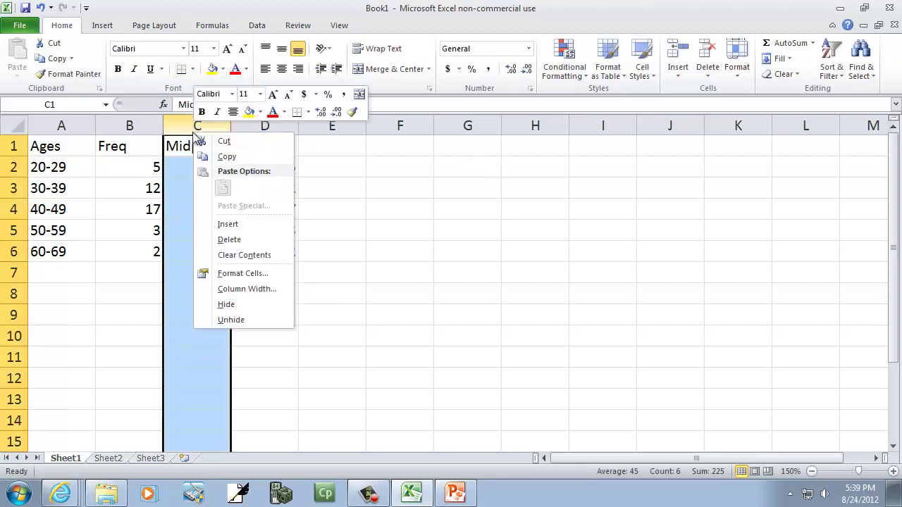
left_click(241, 224)
left_click(449, 249)
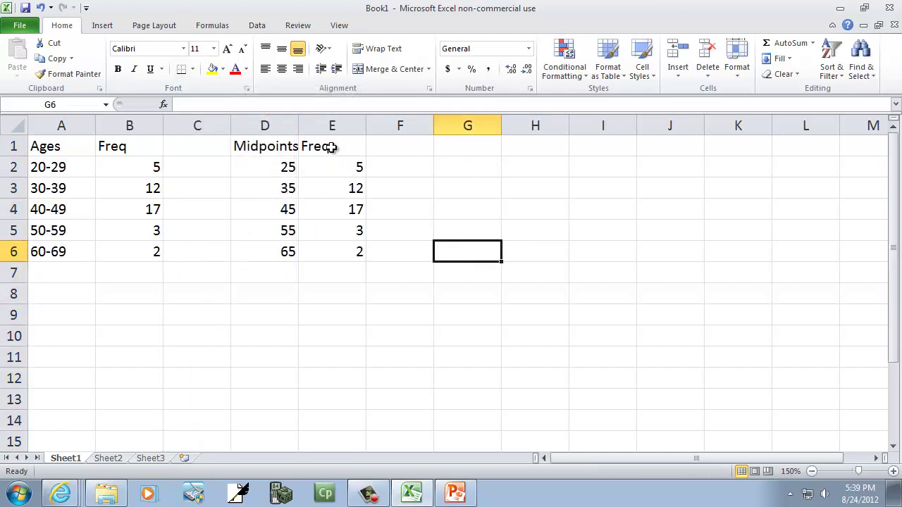
Insert cells at D2:E2 with Shift cells down, moving the pairs to rows 3–7
left_click(276, 168)
left_click_drag(276, 167, 333, 168)
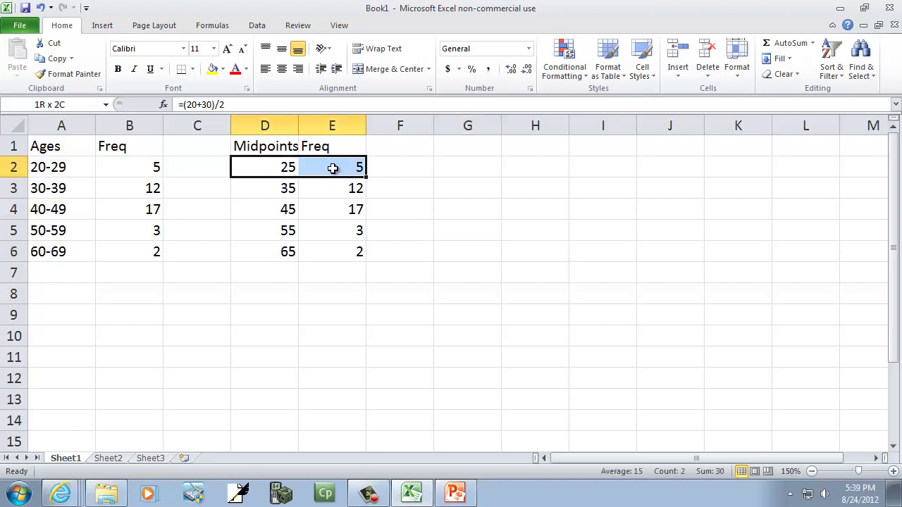
right_click(314, 168)
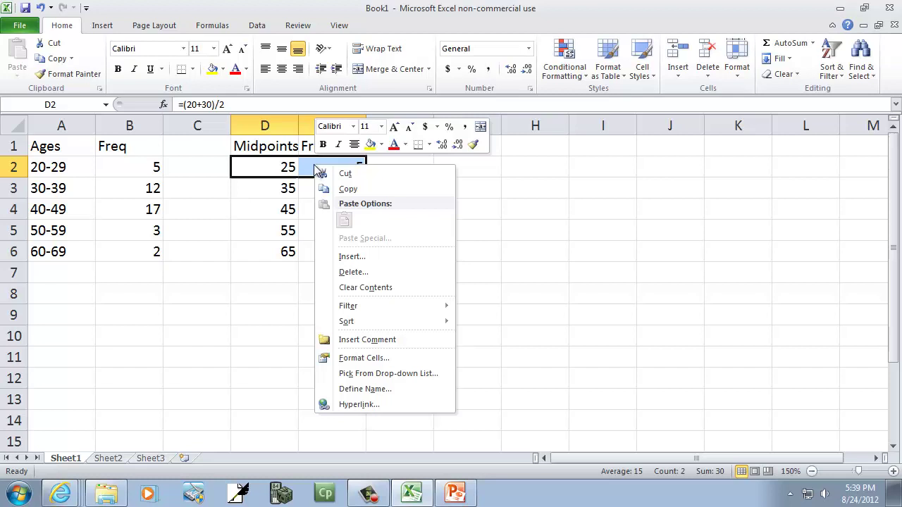
left_click(359, 259)
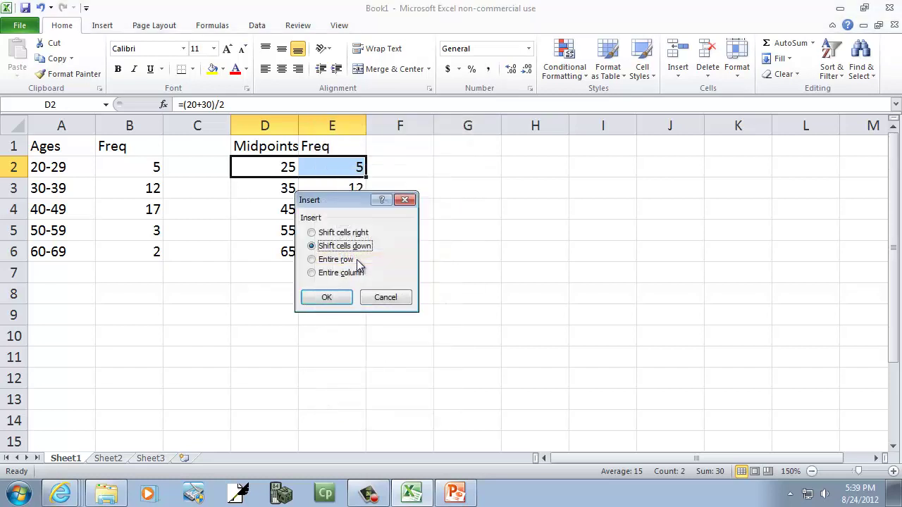
left_click(330, 297)
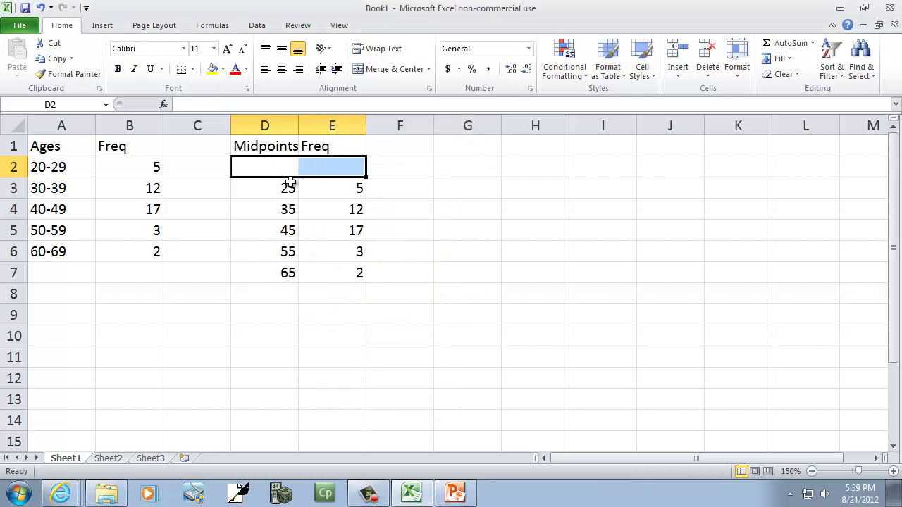
left_click(358, 169)
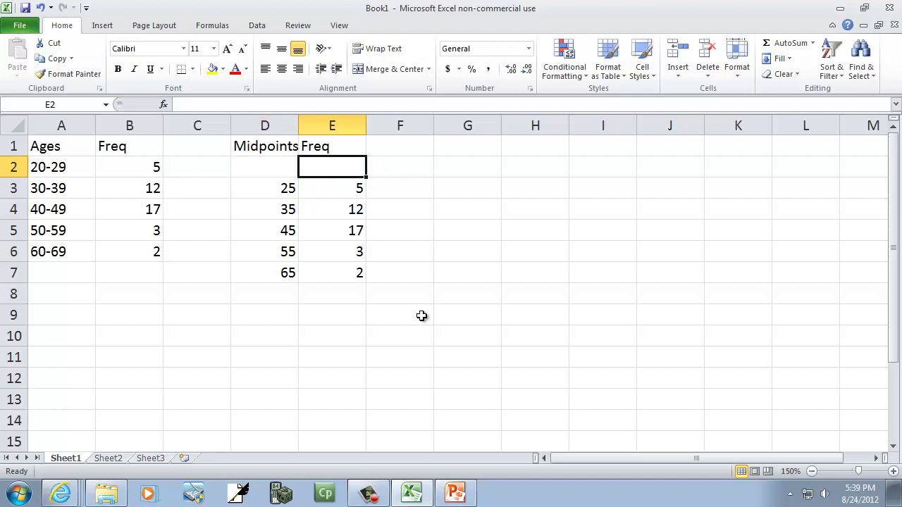
Fill row 2 with midpoint 15 and frequency 0
type("0")
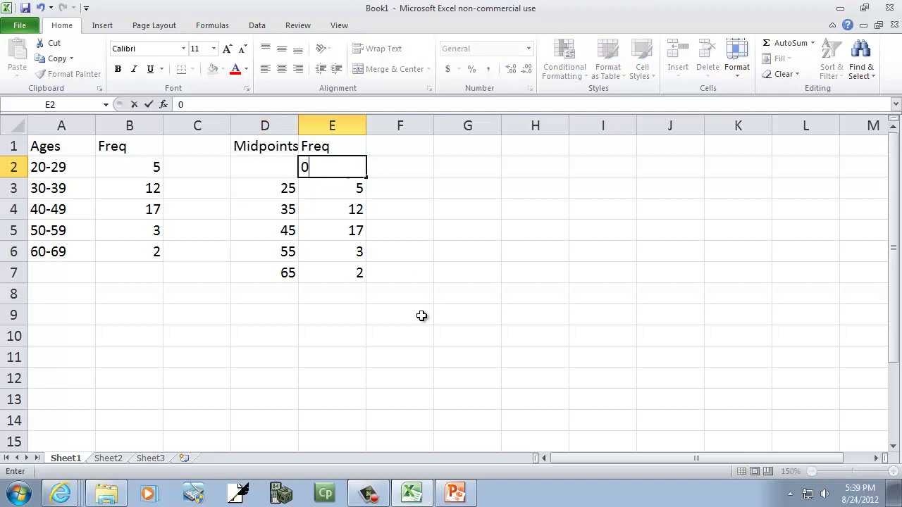
key("Left")
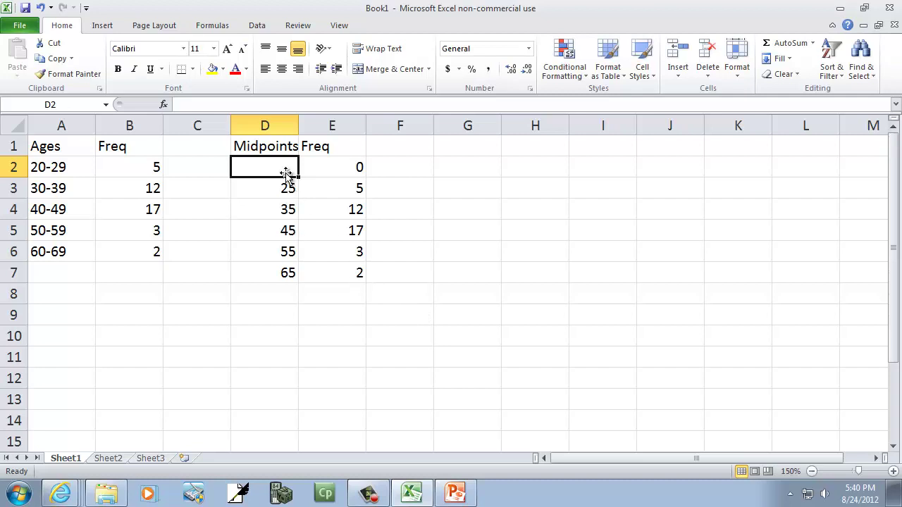
type("15")
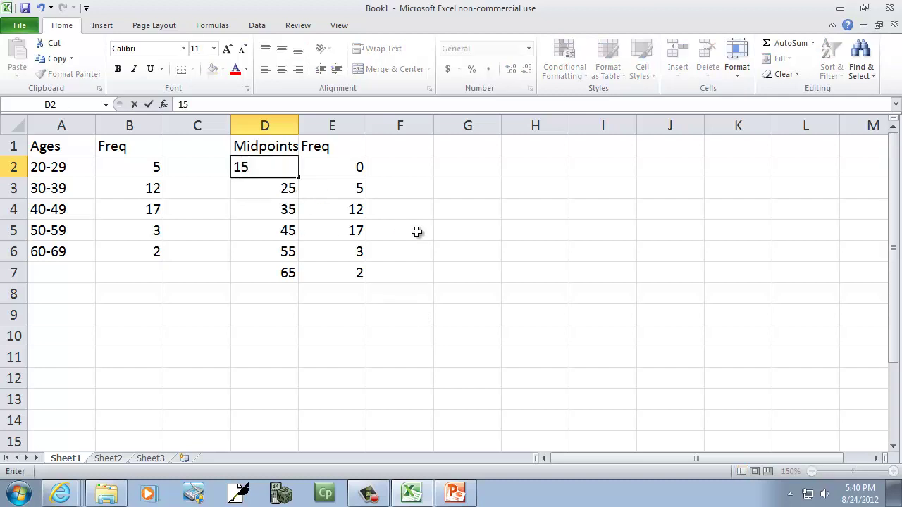
key("Return")
Fill row 8 with midpoint 75 and frequency 0
key("Down")
key("Down")
key("Down")
key("Down")
key("Down")
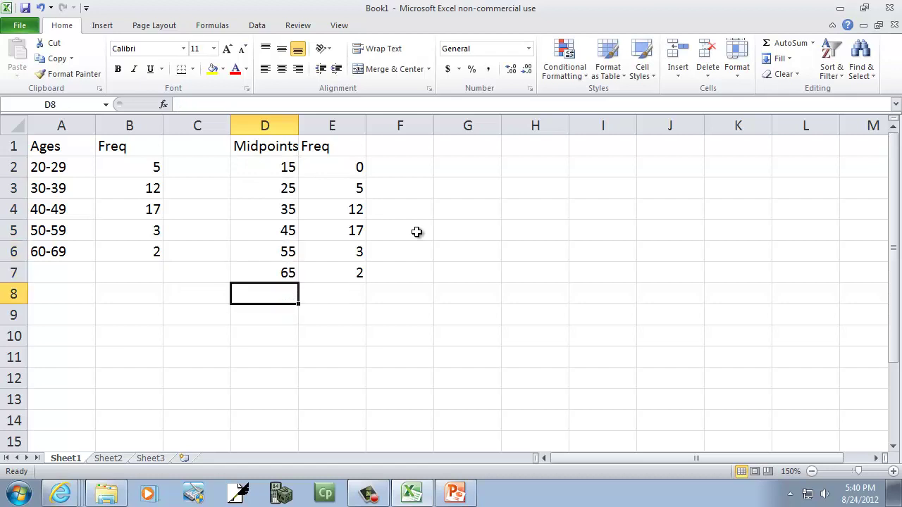
key("Right")
type("0")
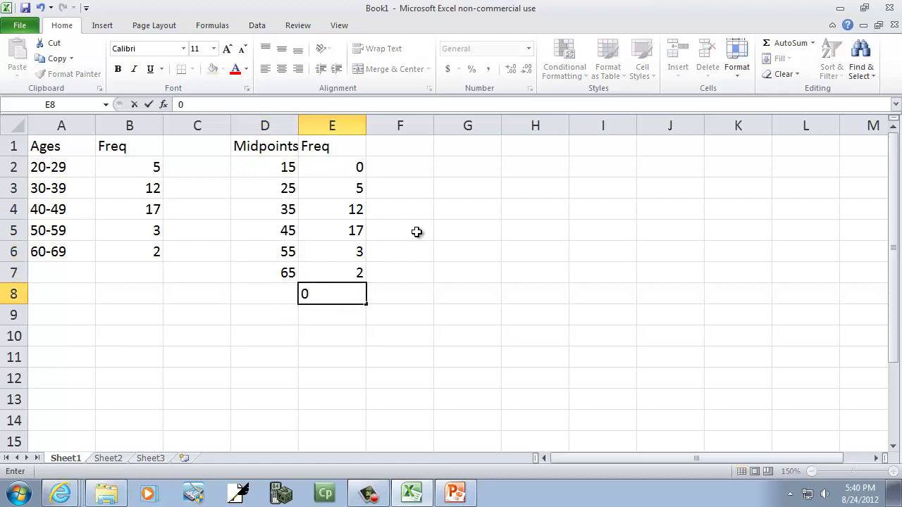
key("Left")
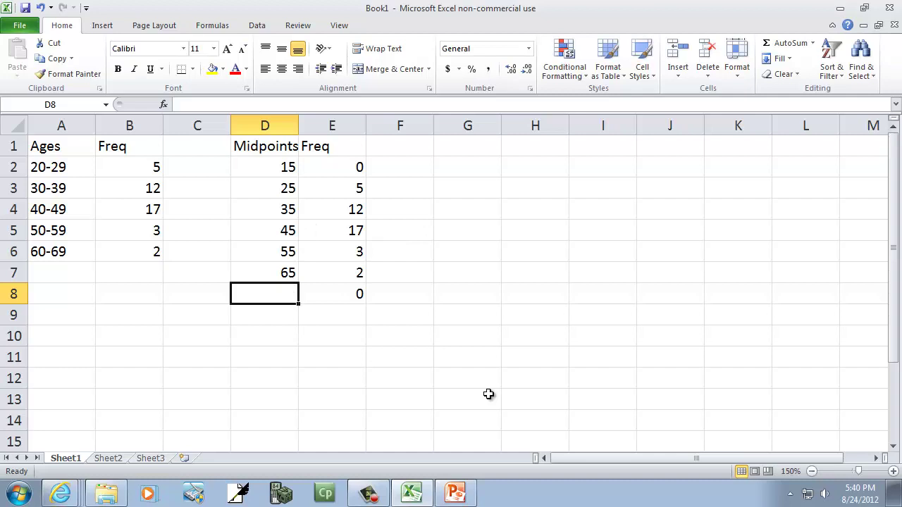
type("75")
key("Return")
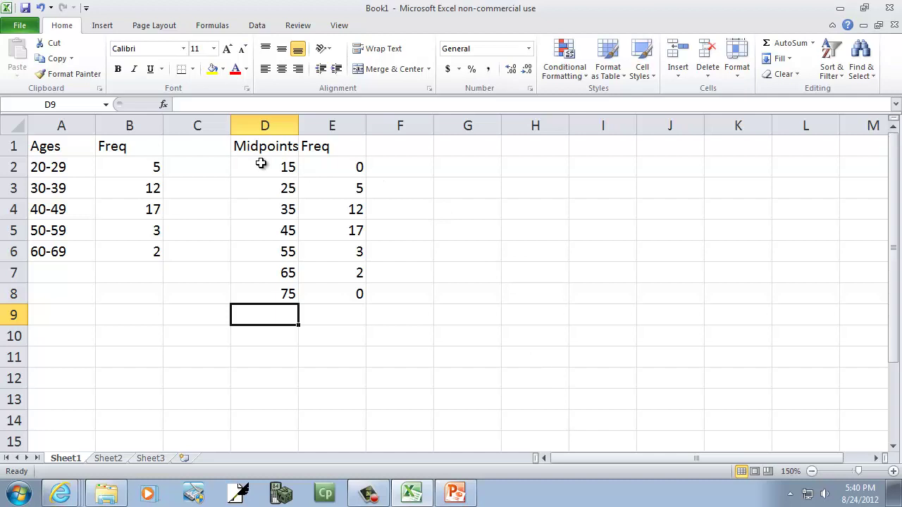
Chart D2:E8 as a Scatter with Straight Lines and Markers
left_click_drag(261, 163, 342, 243)
left_click(634, 174)
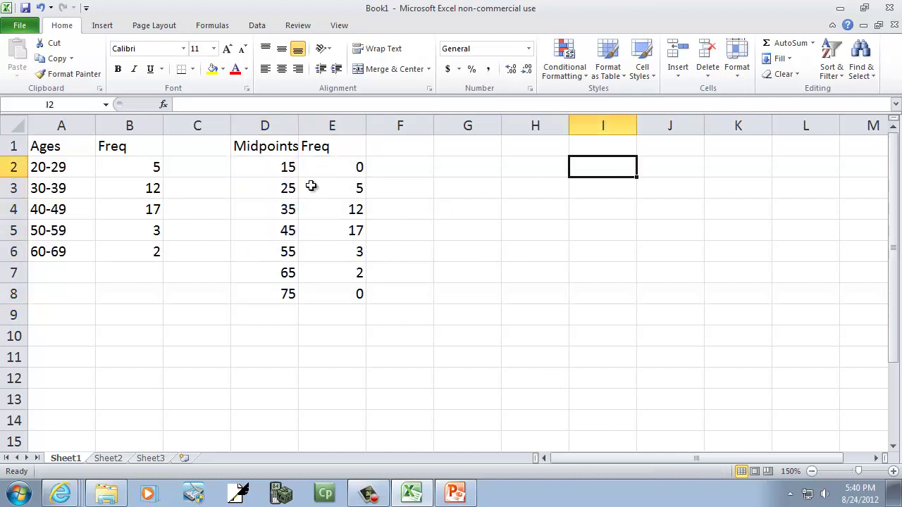
left_click(279, 166)
left_click_drag(279, 166, 346, 302)
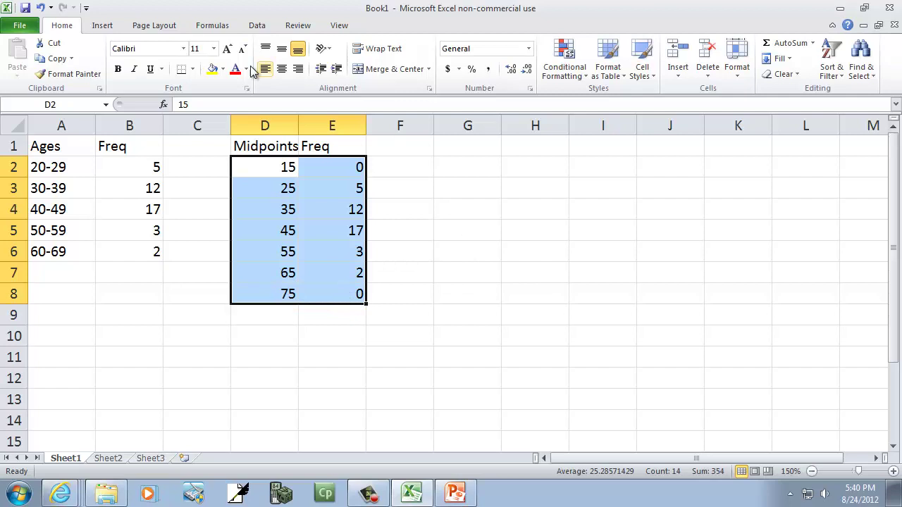
left_click(103, 26)
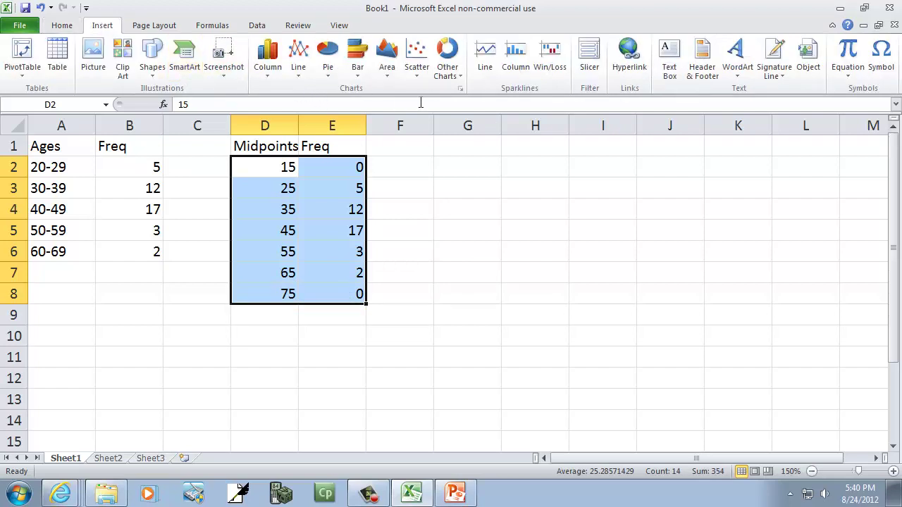
left_click(417, 79)
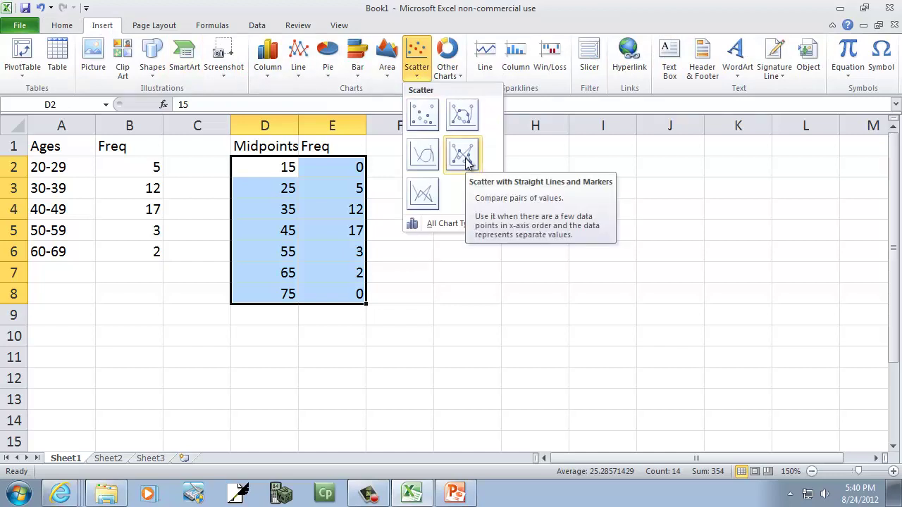
left_click(464, 156)
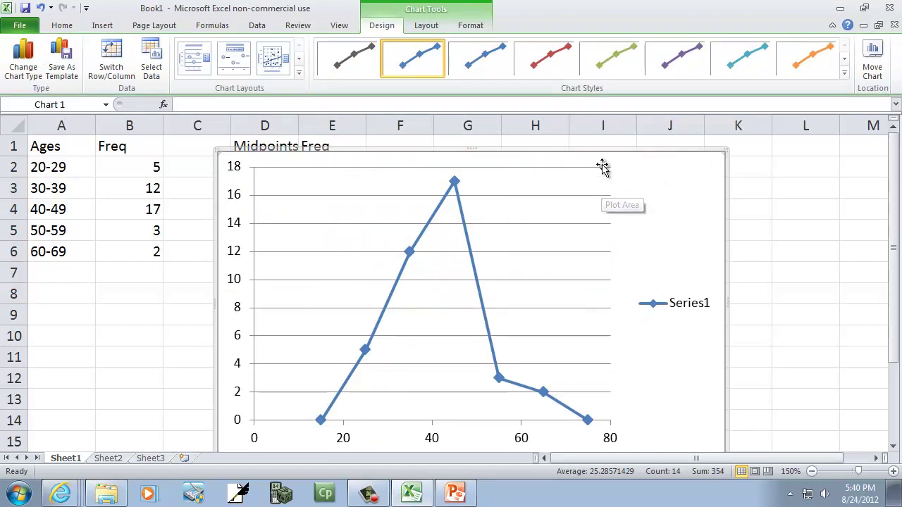
Delete the chart and insert a straight-line scatter chart from D1:E8, headers included
key("Delete")
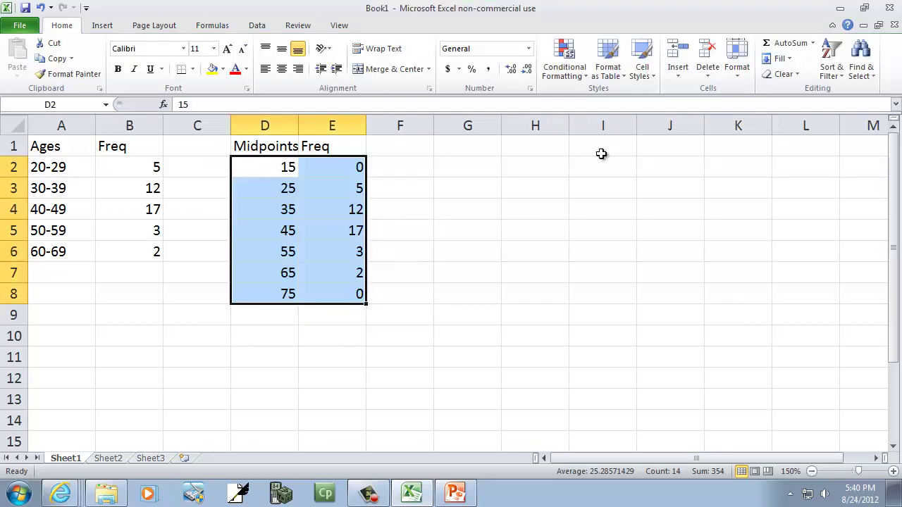
left_click(489, 191)
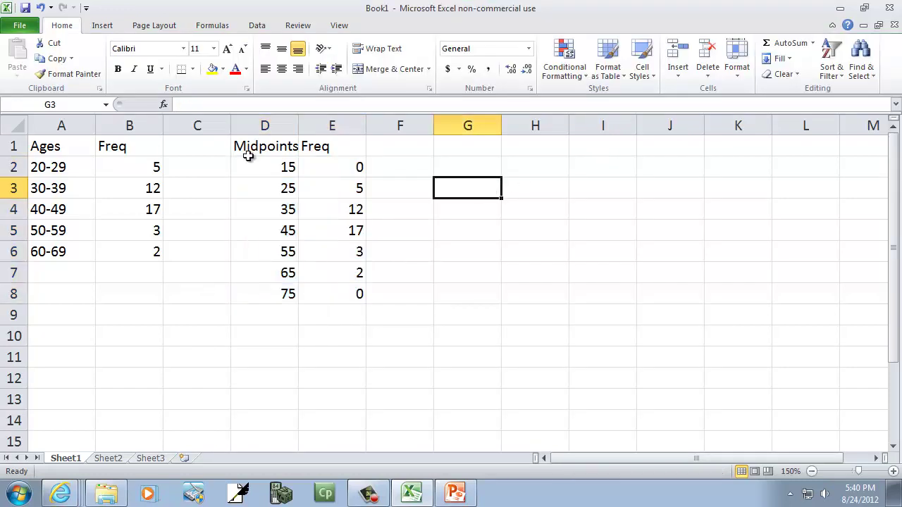
left_click_drag(260, 144, 332, 274)
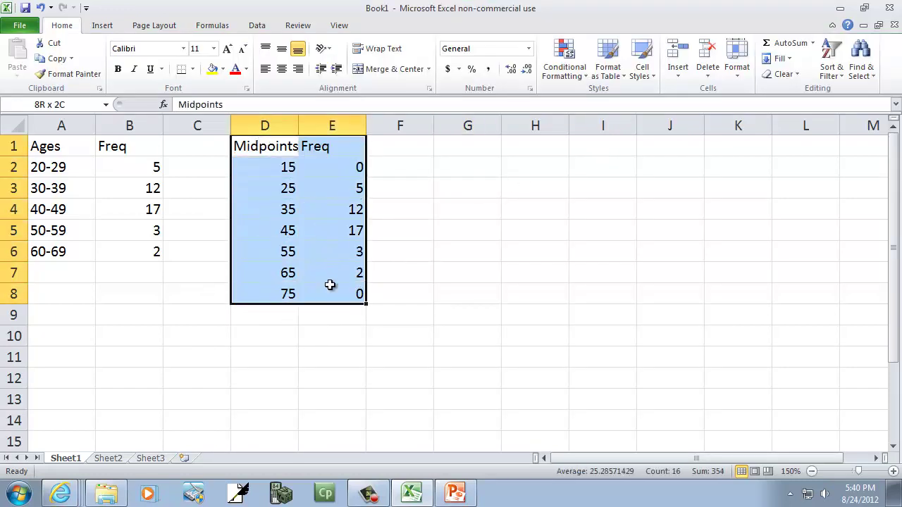
left_click(110, 28)
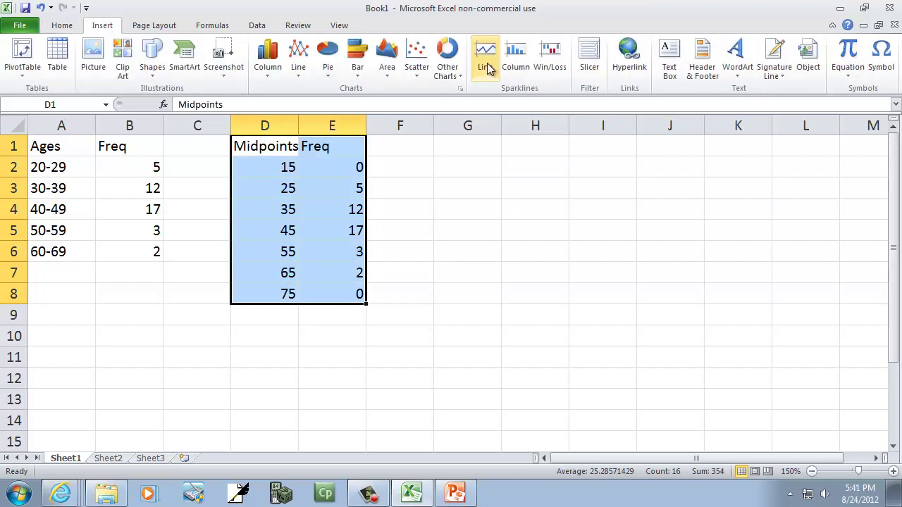
left_click(417, 78)
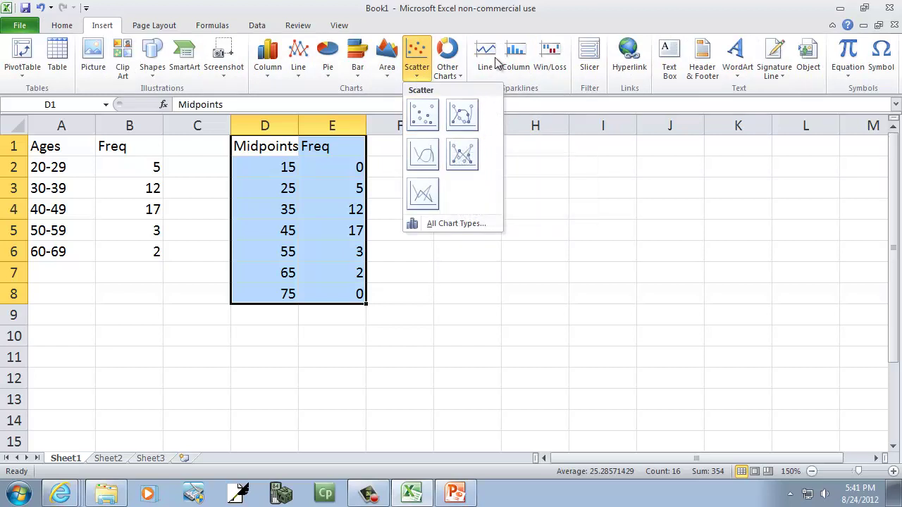
left_click(463, 158)
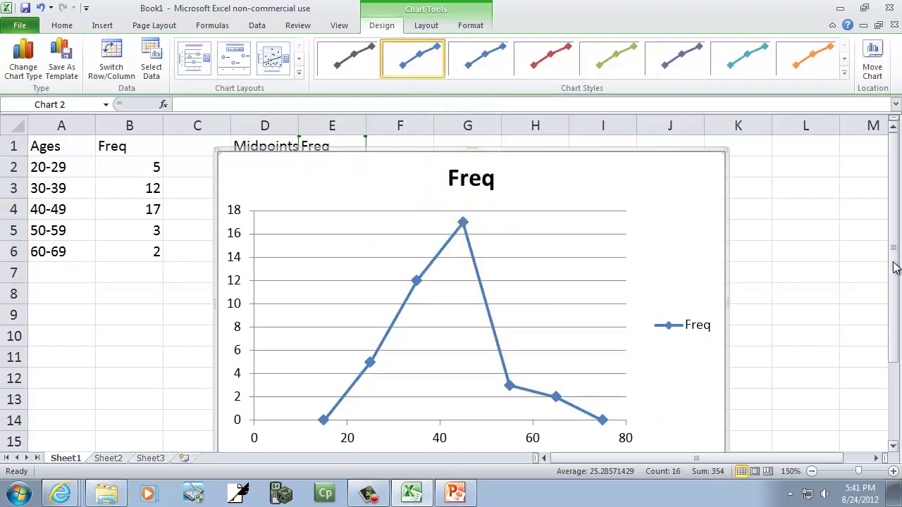
Look over the resulting chart titled Freq, then delete it
left_click_drag(896, 251, 897, 295)
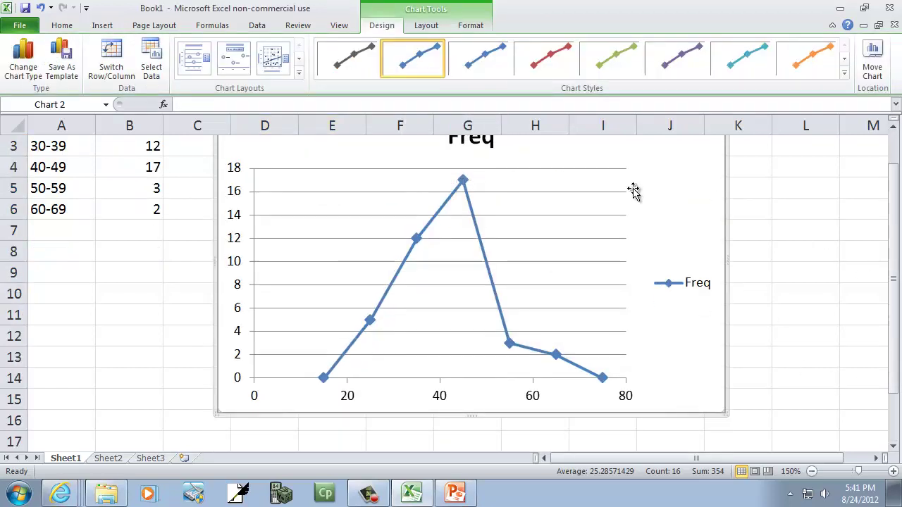
scroll(470, 184, "up", 1)
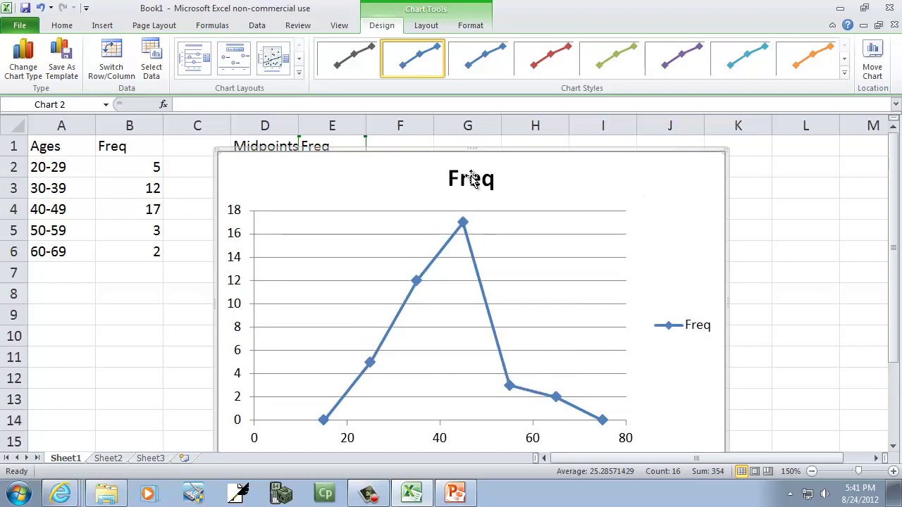
scroll(476, 194, "down", 1)
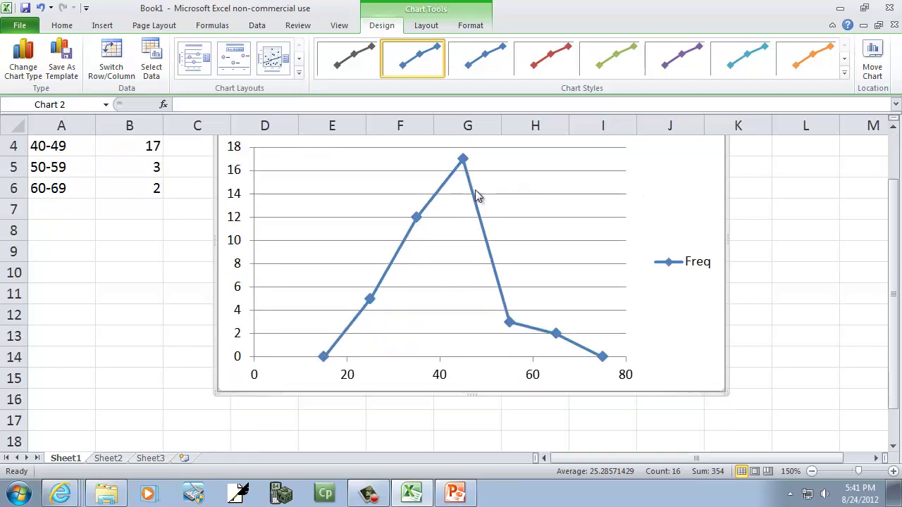
scroll(476, 194, "up", 1)
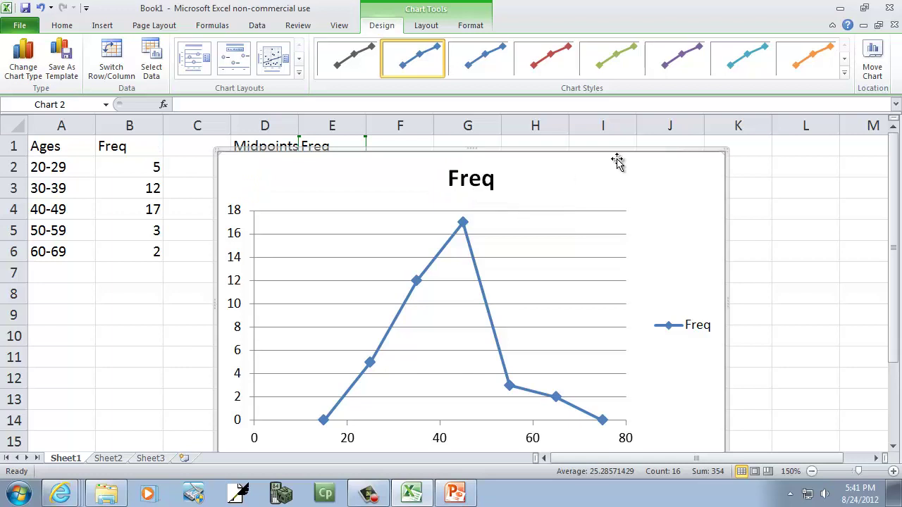
key("Delete")
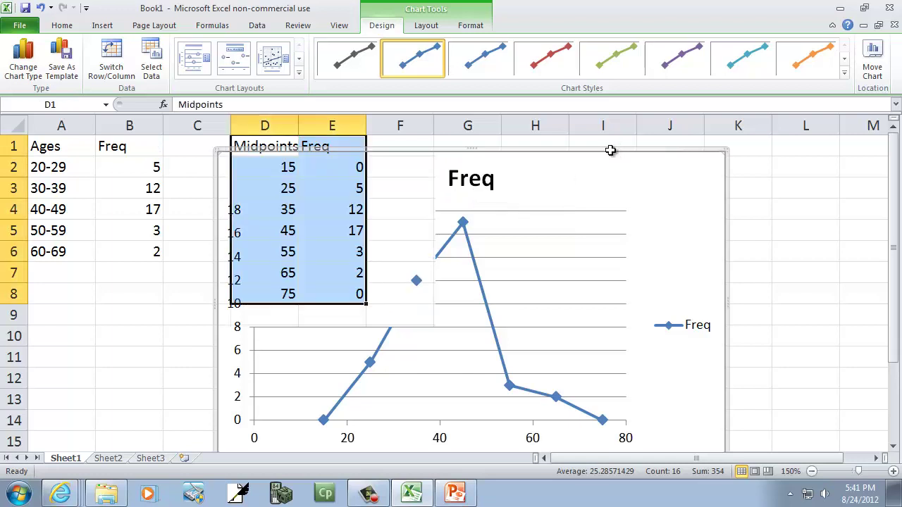
Select D2:E8 without headers and insert a Scatter with Straight Lines and Markers chart
left_click(500, 230)
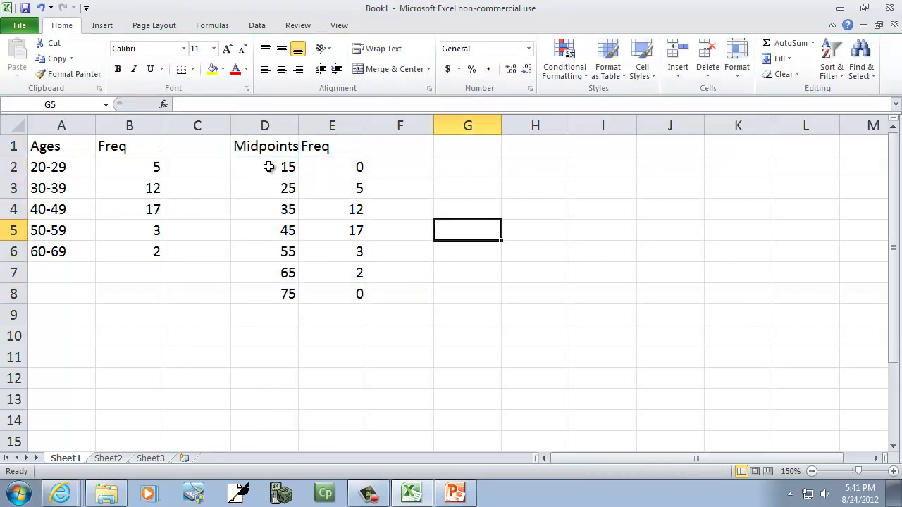
left_click_drag(268, 167, 342, 293)
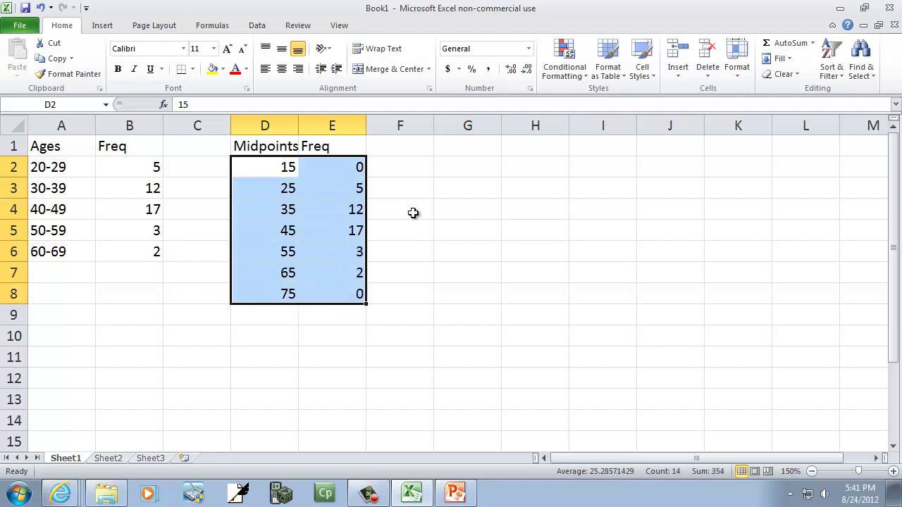
left_click(106, 26)
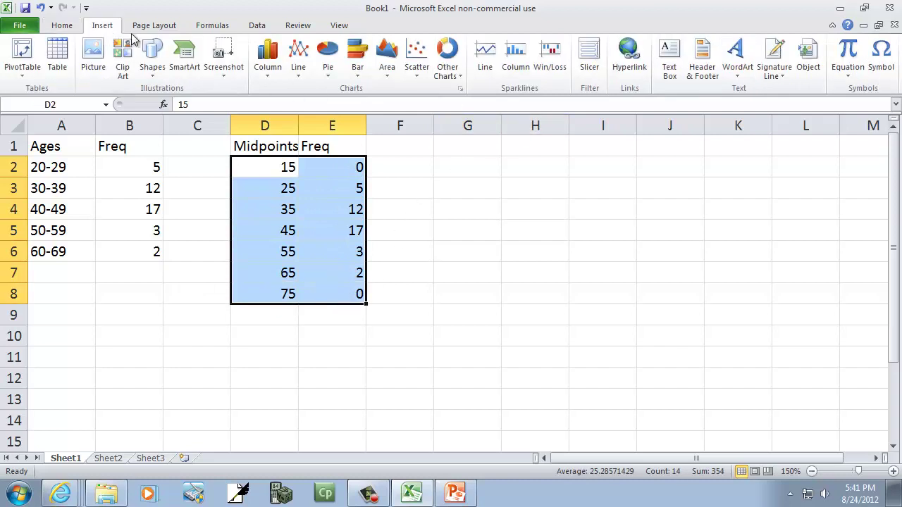
left_click(415, 71)
left_click(462, 154)
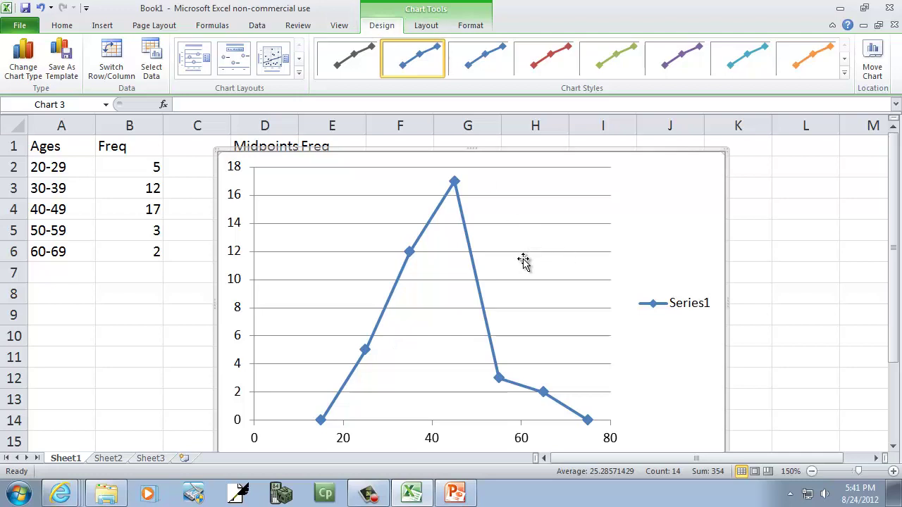
scroll(524, 261, "down", 1)
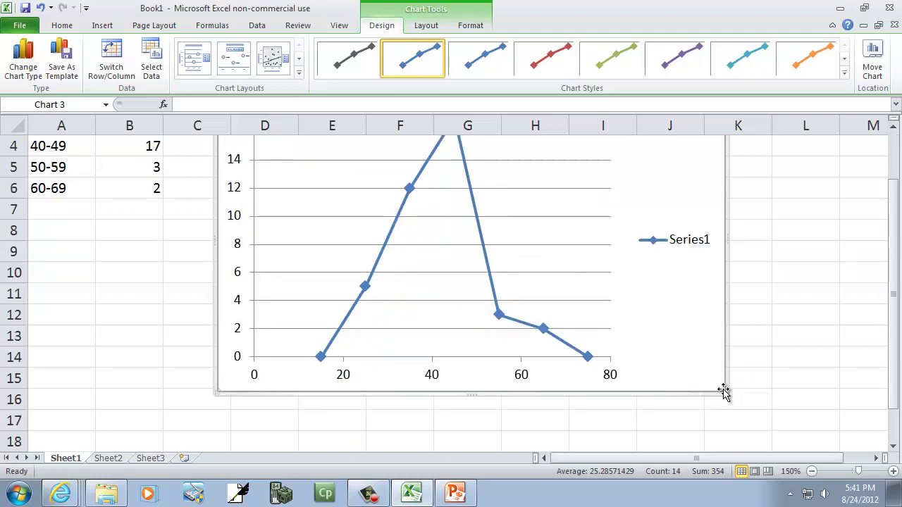